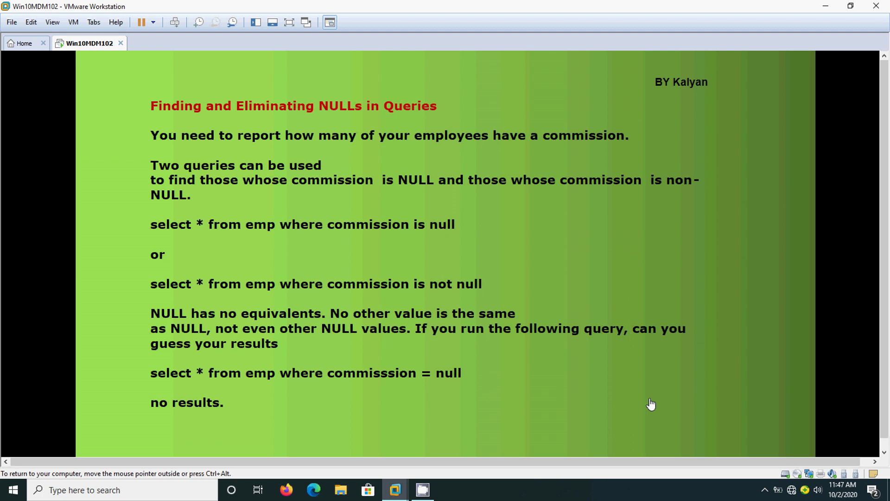
# Step: Run 'select * from emp' in SQL Developer to list all 15 employee rows
pyautogui.hotkey('alt', 'Tab')
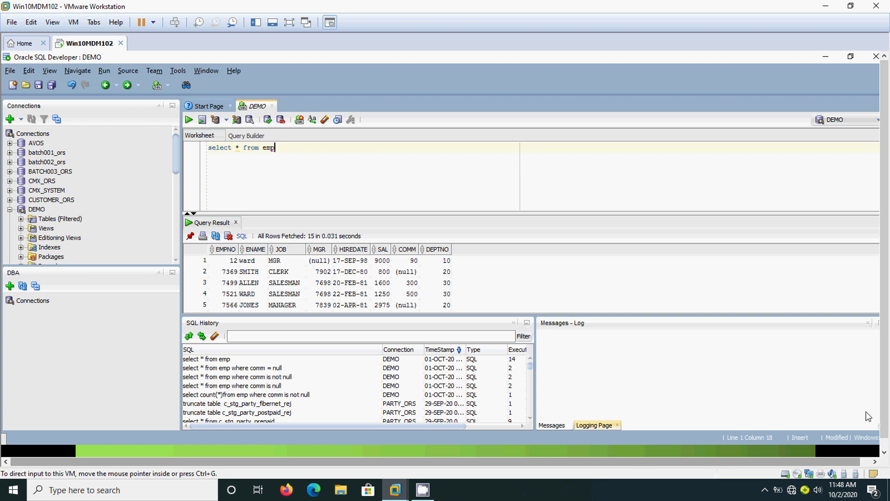
pyautogui.click(189, 120)
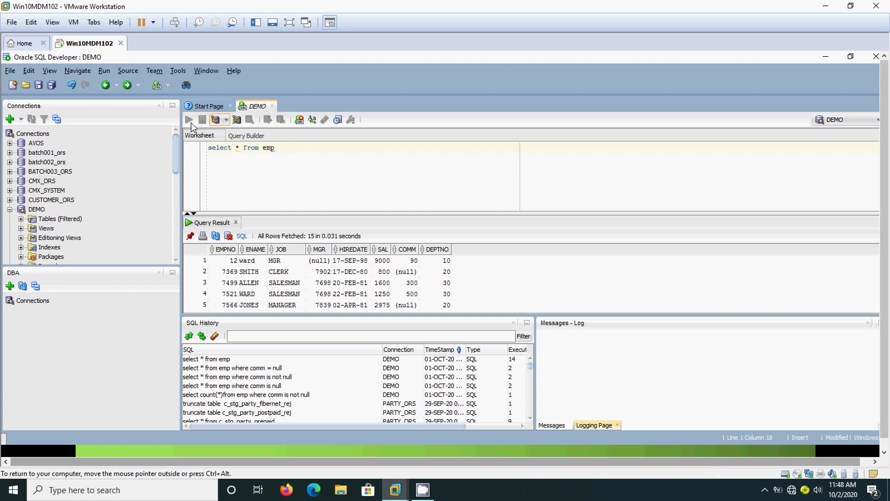
pyautogui.click(849, 58)
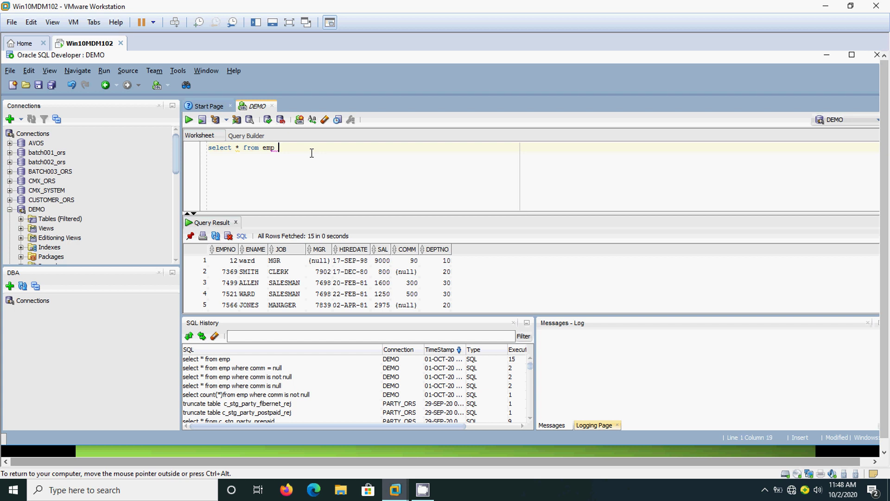
pyautogui.write('i')
pyautogui.write('s')
# Step: Run the emp query with 'where comm is not null', returning 5 employees
pyautogui.press('BackSpace')
pyautogui.press('BackSpace')
pyautogui.press('BackSpace')
pyautogui.write('whe')
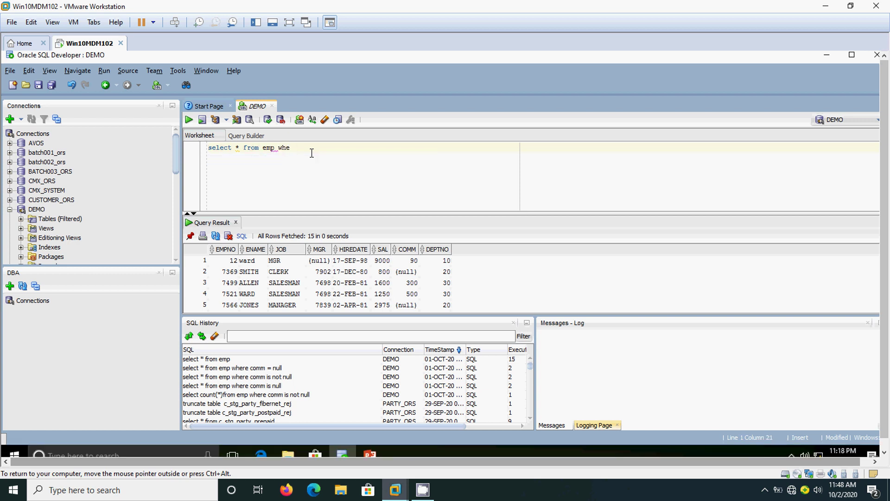
pyautogui.write('re comm')
pyautogui.write(' is not null')
pyautogui.hotkey('ctrl', 'a')
pyautogui.hotkey('ctrl', 'Return')
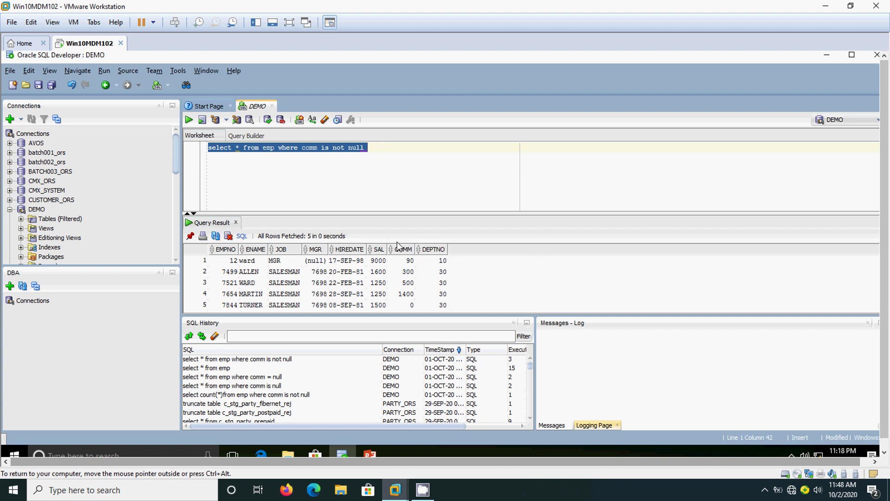
pyautogui.click(382, 148)
# Step: Change the condition to 'comm is null' and run it, listing 10 employees
pyautogui.press('BackSpace')
pyautogui.press('BackSpace')
pyautogui.press('BackSpace')
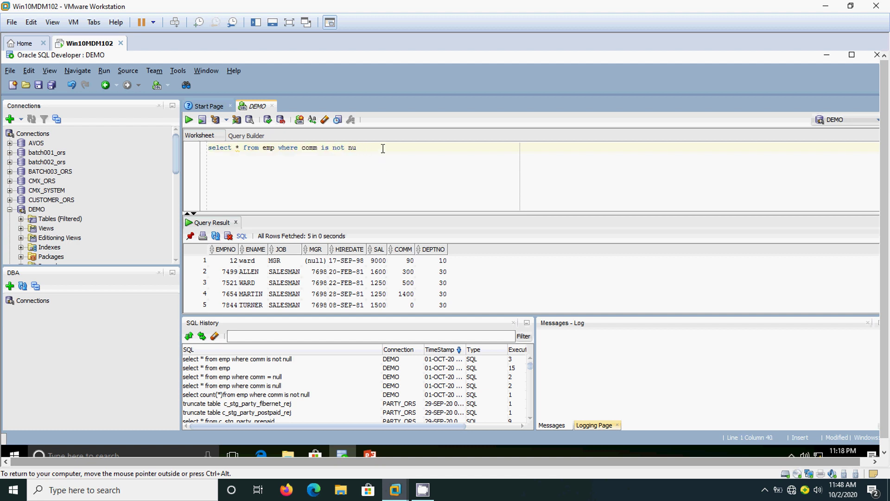
pyautogui.press('BackSpace')
pyautogui.press('BackSpace')
pyautogui.press('BackSpace')
pyautogui.press('BackSpace')
pyautogui.press('BackSpace')
pyautogui.write('null')
pyautogui.hotkey('ctrl', 'Return')
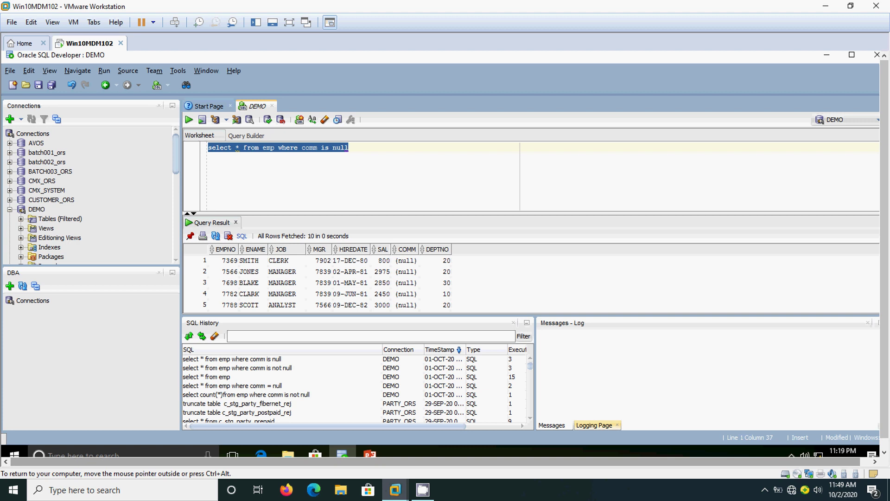
# Step: Replace 'is null' with '= null' and run the emp query, which returns no rows
pyautogui.click(345, 165)
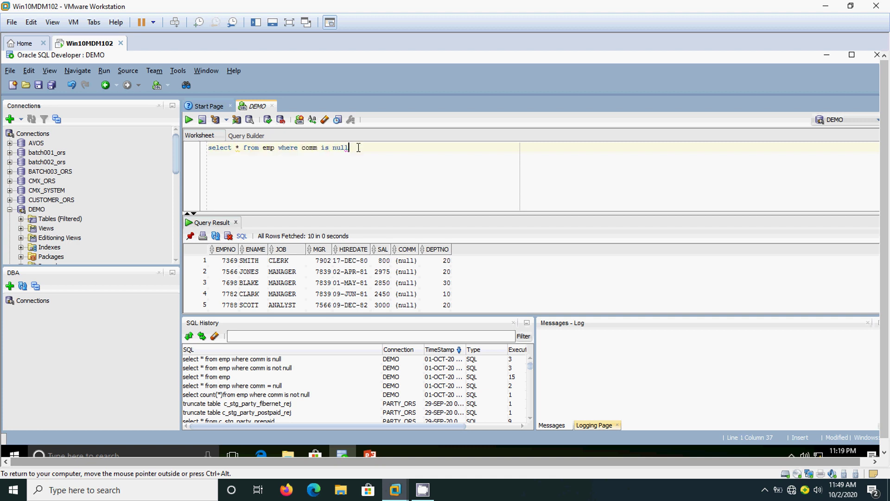
pyautogui.moveTo(350, 148); pyautogui.dragTo(321, 148)
pyautogui.write('= nul')
pyautogui.write('l')
pyautogui.hotkey('ctrl', 'Return')
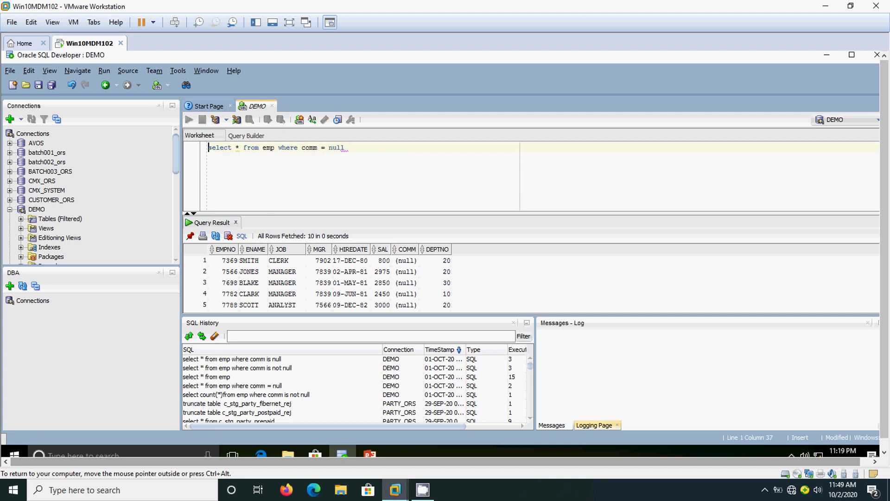